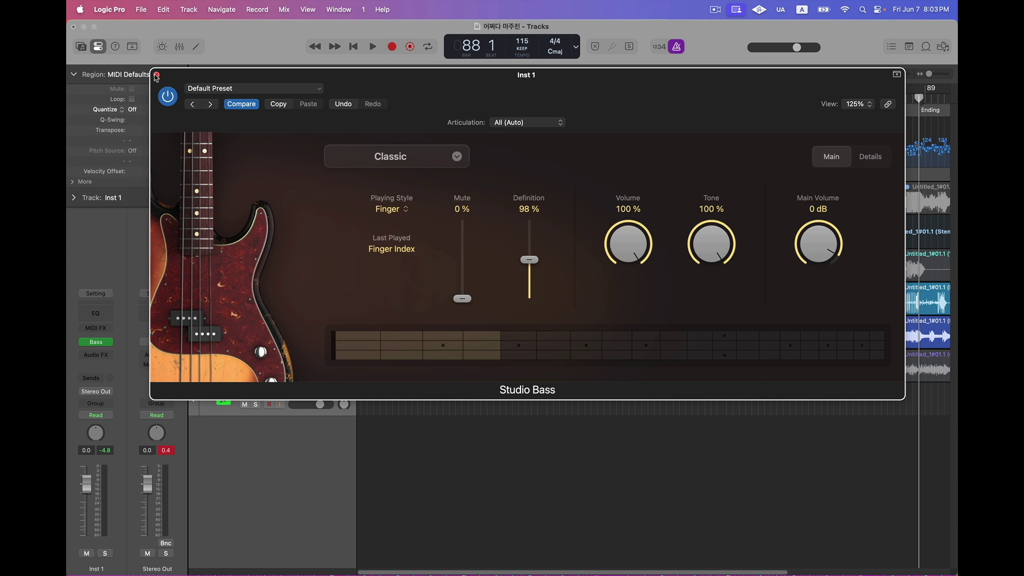
- Close the Studio Bass window and rename the Inst 1 track as P Bass Finger
{"action": "left_click", "coordinate": [156, 75]}
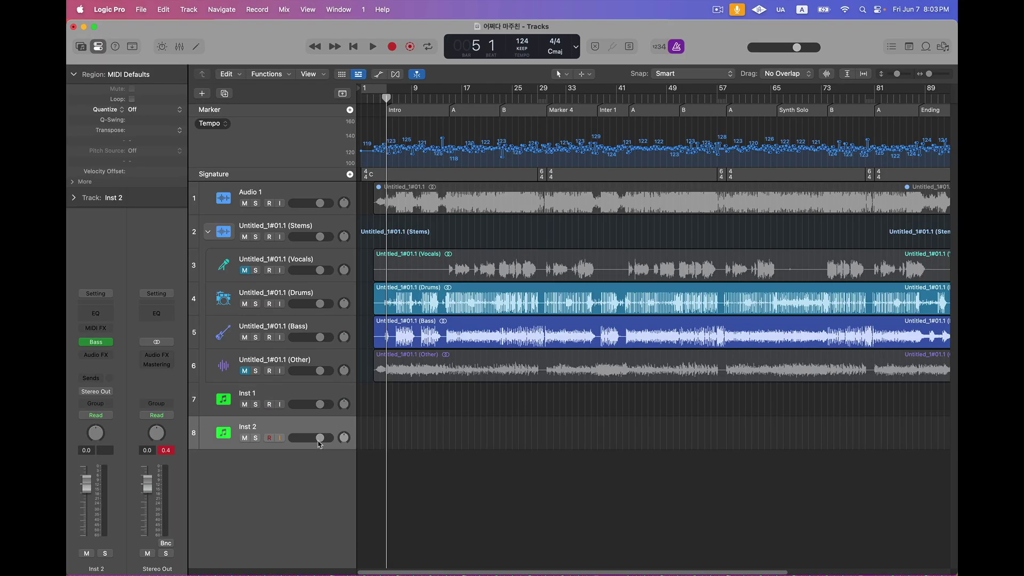
{"action": "double_click", "coordinate": [259, 394]}
{"action": "type", "text": "Fi"}
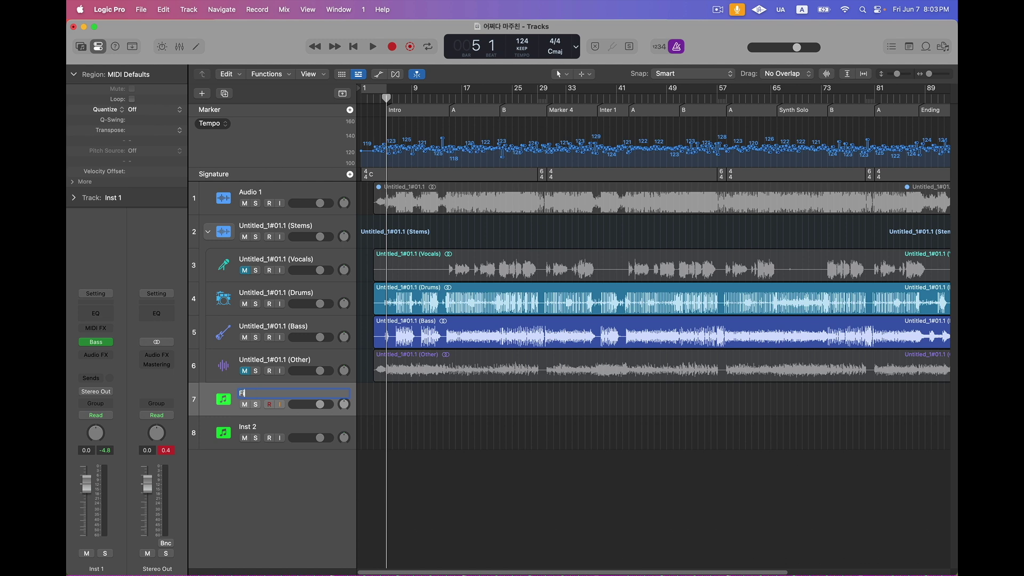
{"action": "type", "text": "ngerP Bass"}
{"action": "key", "text": "Return"}
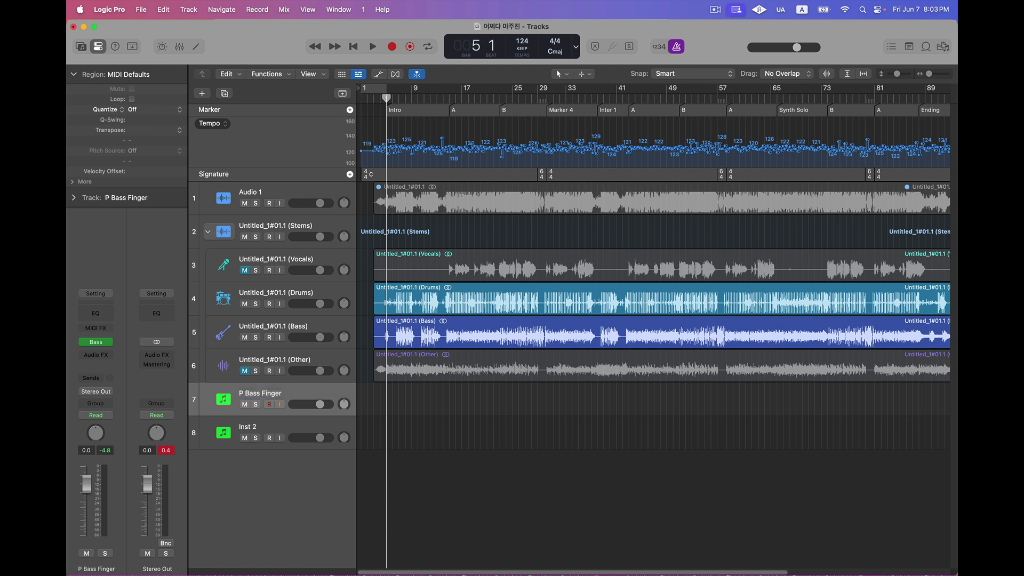
- Rename the Inst 2 track as P Bass Slap
{"action": "double_click", "coordinate": [254, 425]}
{"action": "type", "text": "P Bass Slap"}
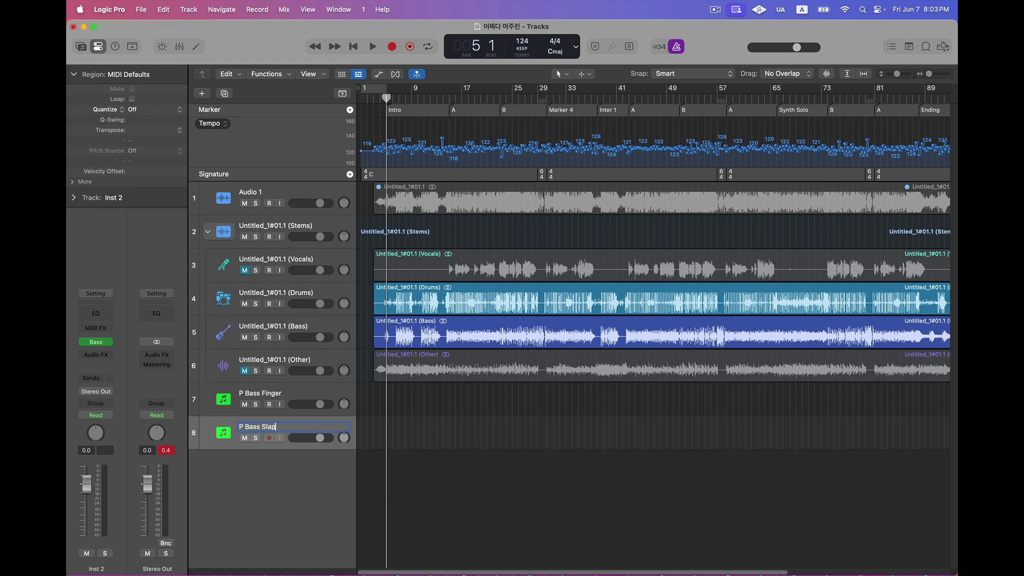
{"action": "key", "text": "Return"}
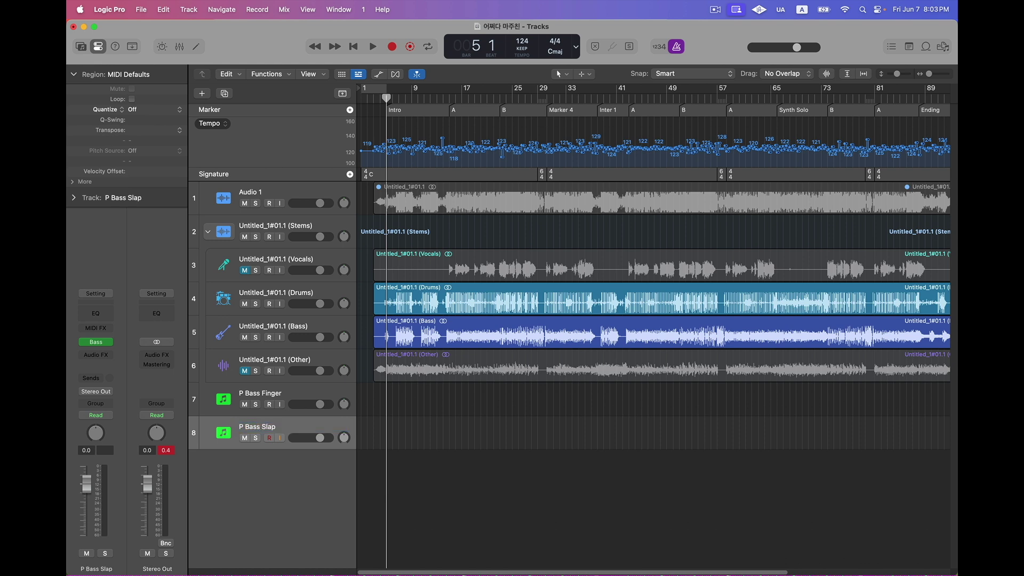
- Assign the Studio Bass Finger articulation set to the P Bass Finger track
{"action": "left_click", "coordinate": [302, 394]}
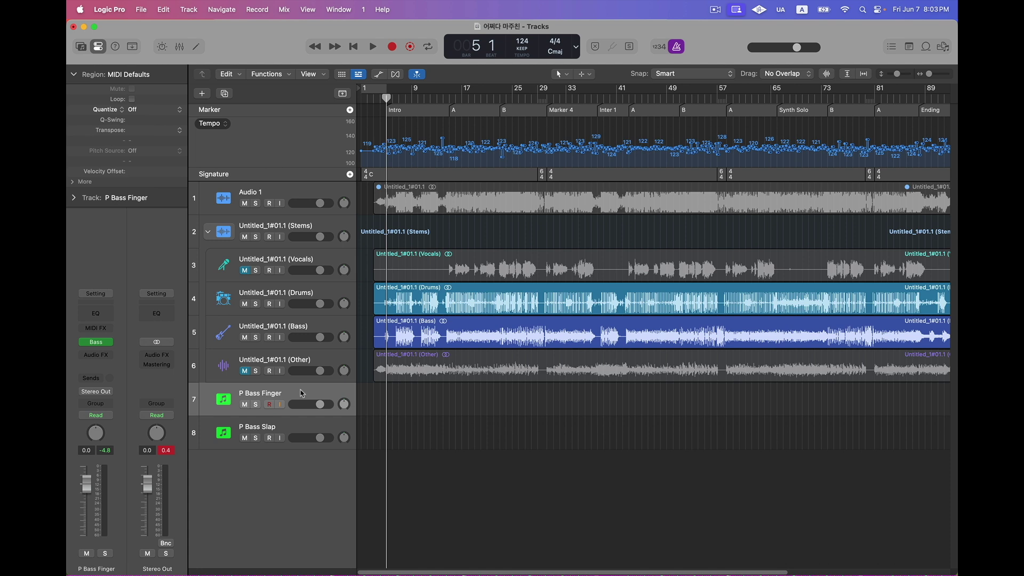
{"action": "left_click", "coordinate": [296, 418]}
{"action": "left_click", "coordinate": [300, 387]}
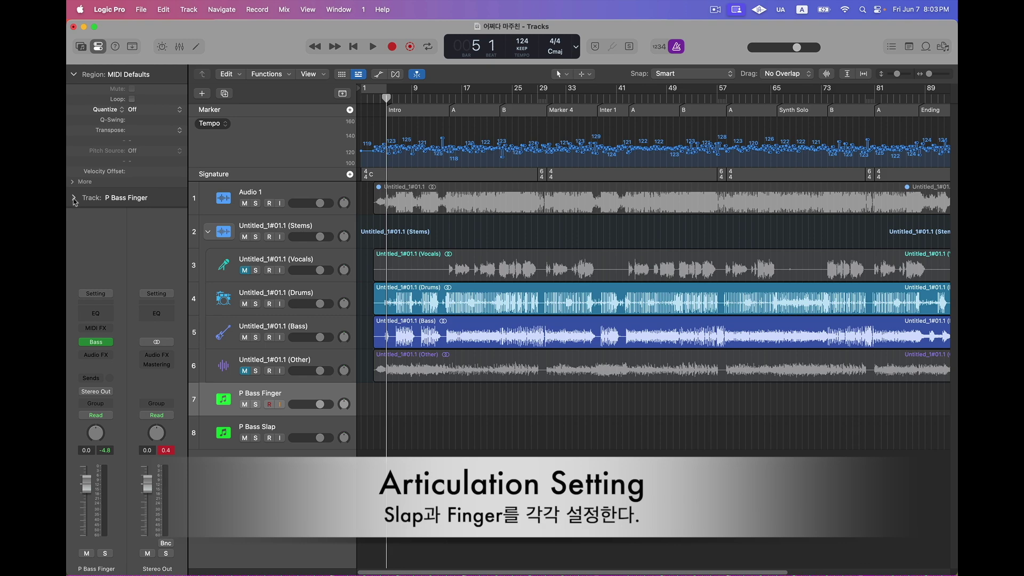
{"action": "left_click", "coordinate": [73, 198]}
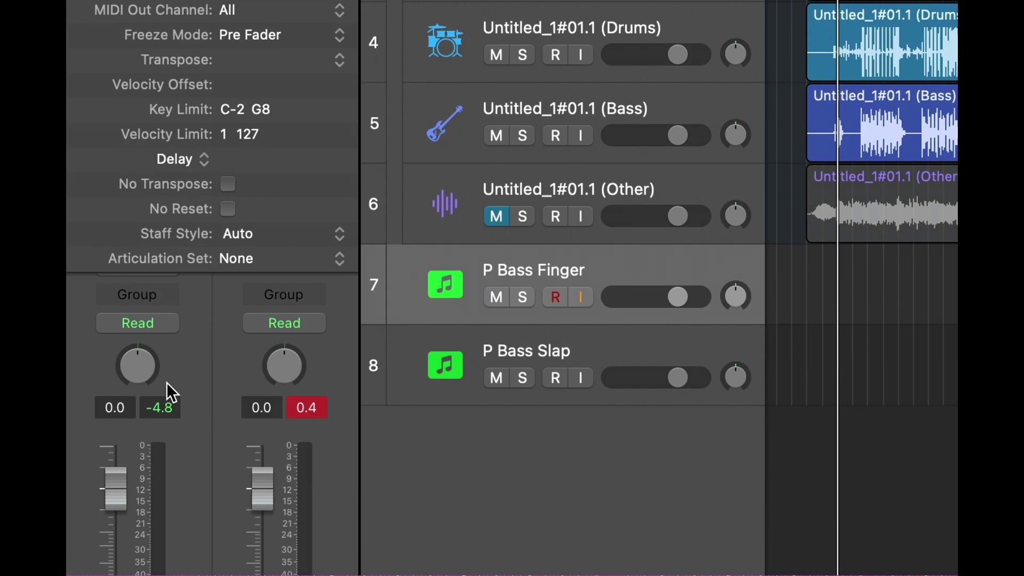
{"action": "left_click", "coordinate": [251, 258]}
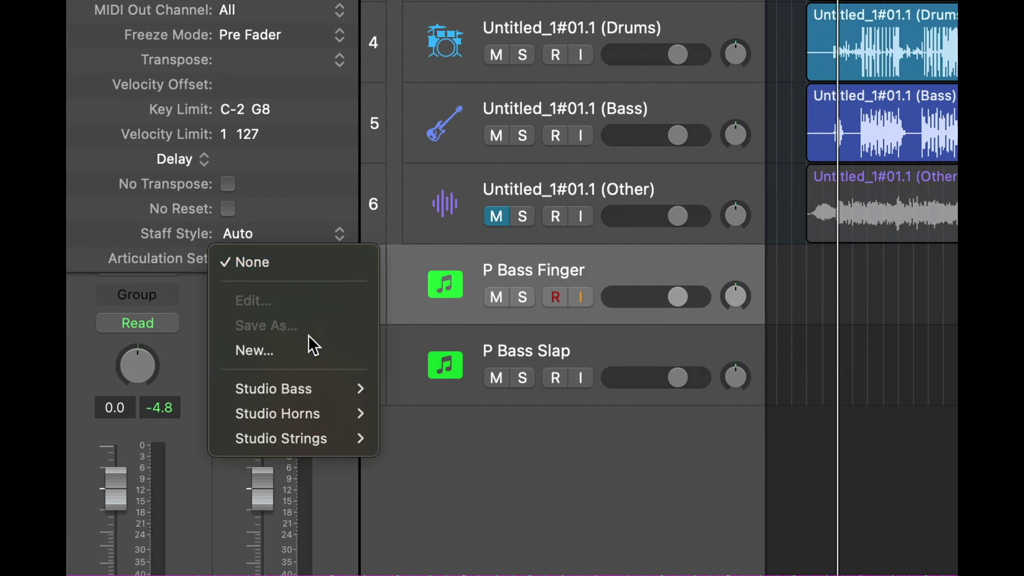
{"action": "mouse_move", "coordinate": [291, 381]}
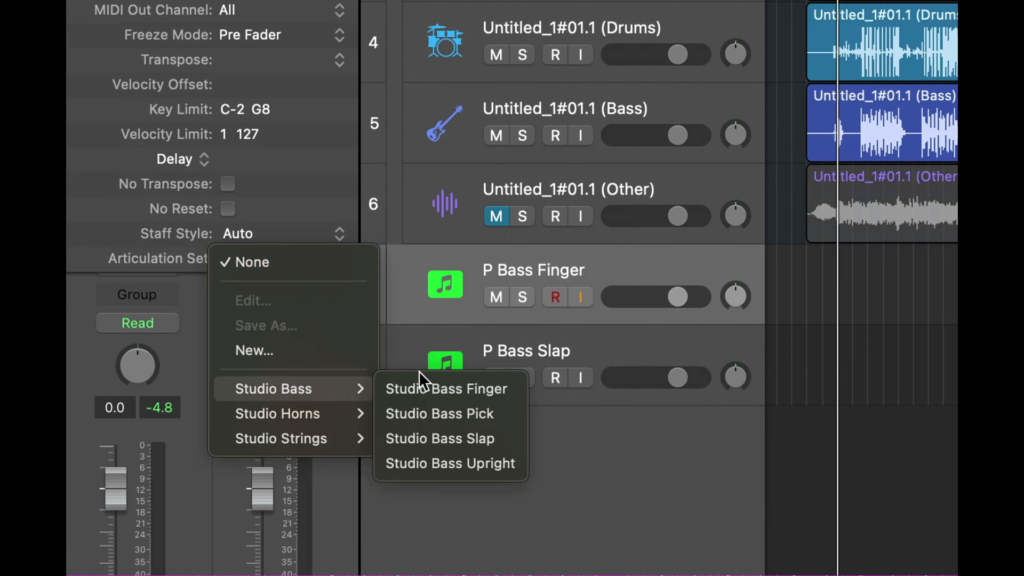
{"action": "left_click", "coordinate": [445, 382]}
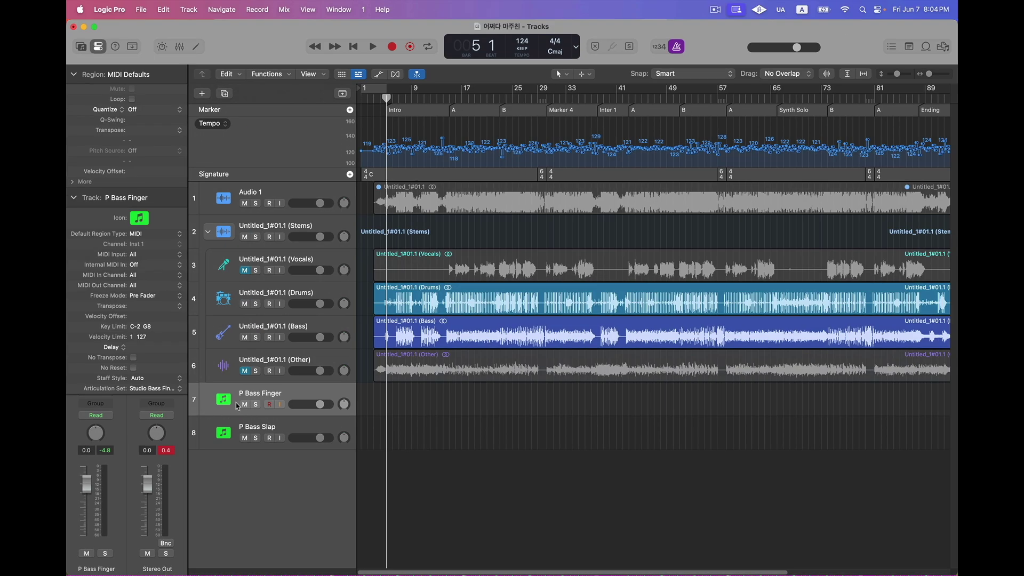
- Assign the Studio Bass Slap articulation set to the P Bass Slap track
{"action": "left_click", "coordinate": [262, 426]}
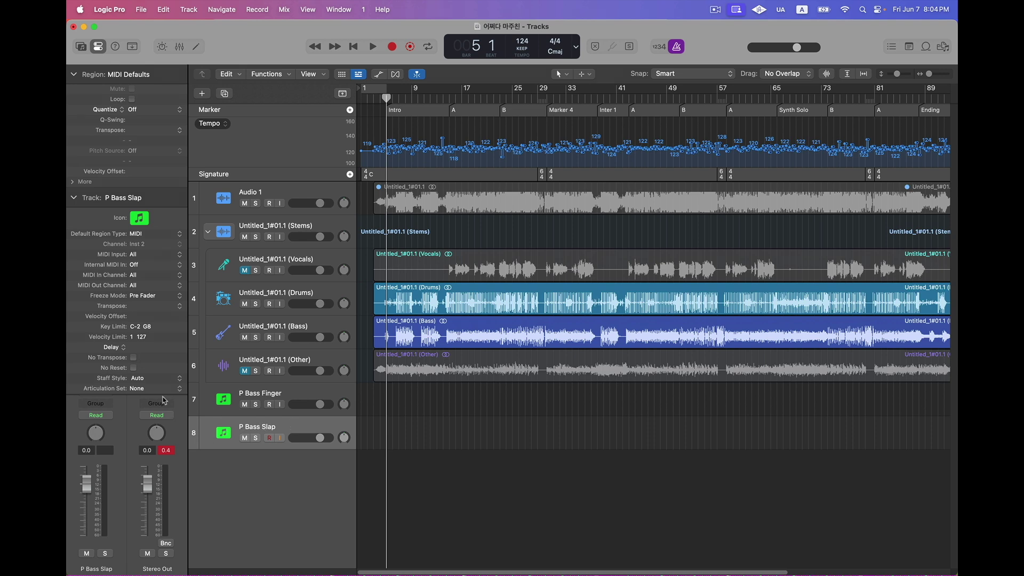
{"action": "left_click", "coordinate": [261, 393]}
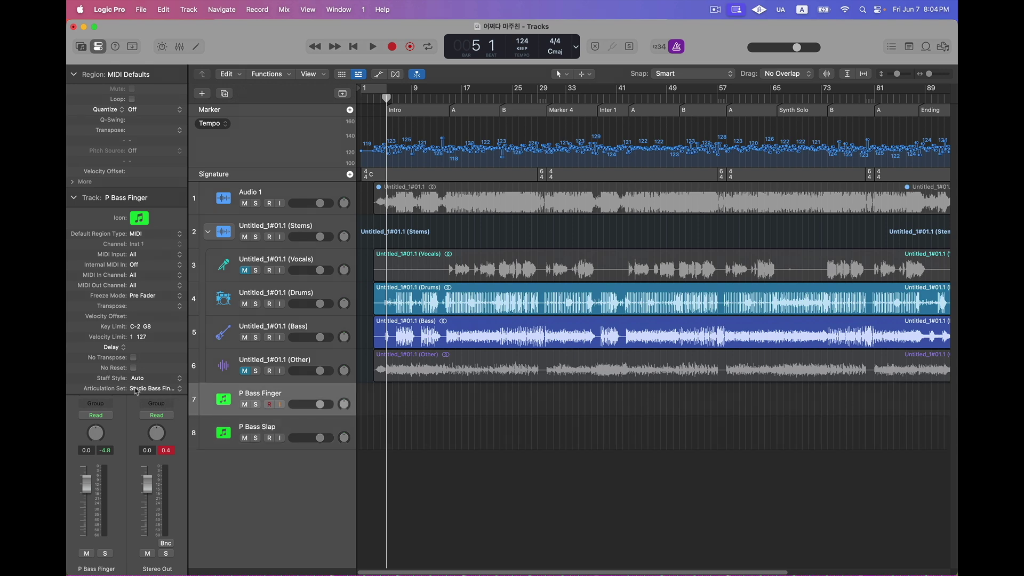
{"action": "left_click", "coordinate": [247, 427]}
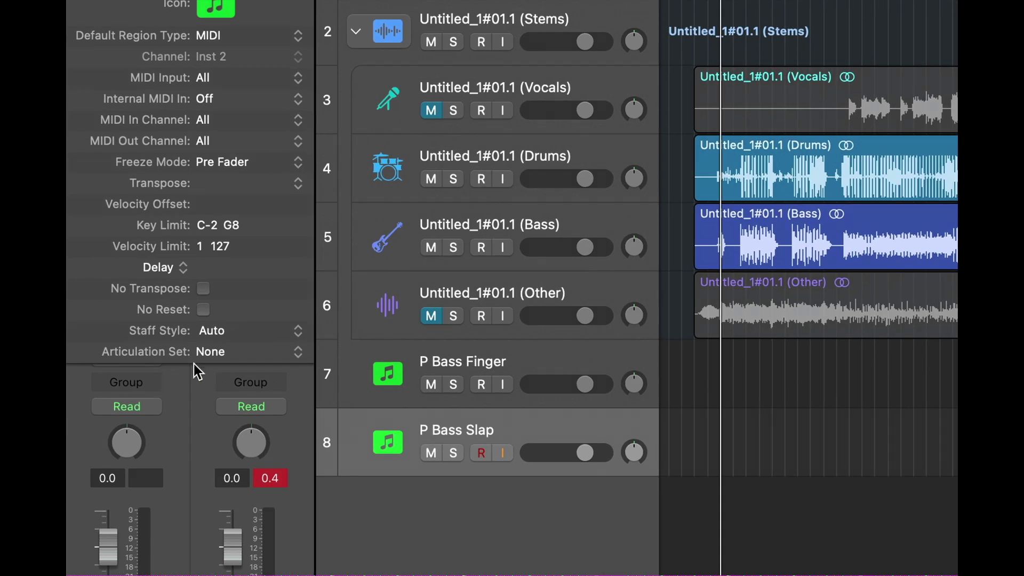
{"action": "left_click", "coordinate": [133, 388]}
{"action": "mouse_move", "coordinate": [270, 464]}
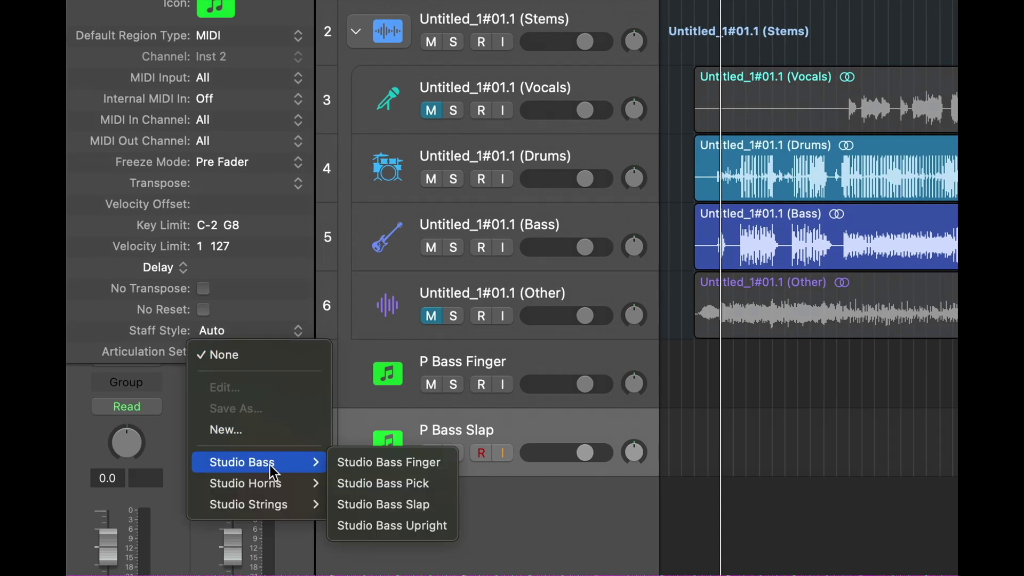
{"action": "left_click", "coordinate": [383, 504]}
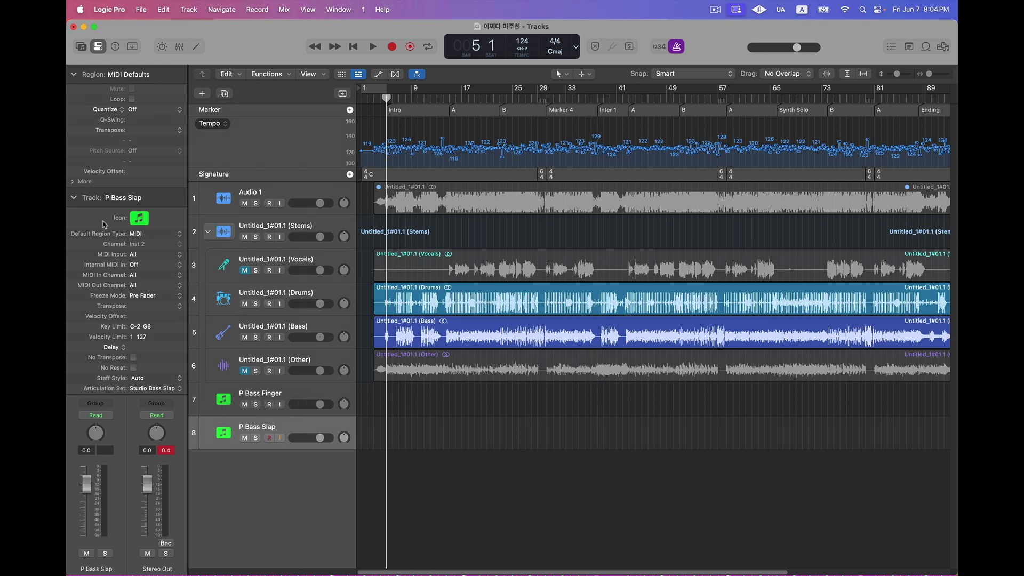
- Collapse the track details and set the playing style to Slap in the P Bass Slap track's Studio Bass instrument
{"action": "left_click", "coordinate": [74, 198]}
{"action": "left_click", "coordinate": [96, 342]}
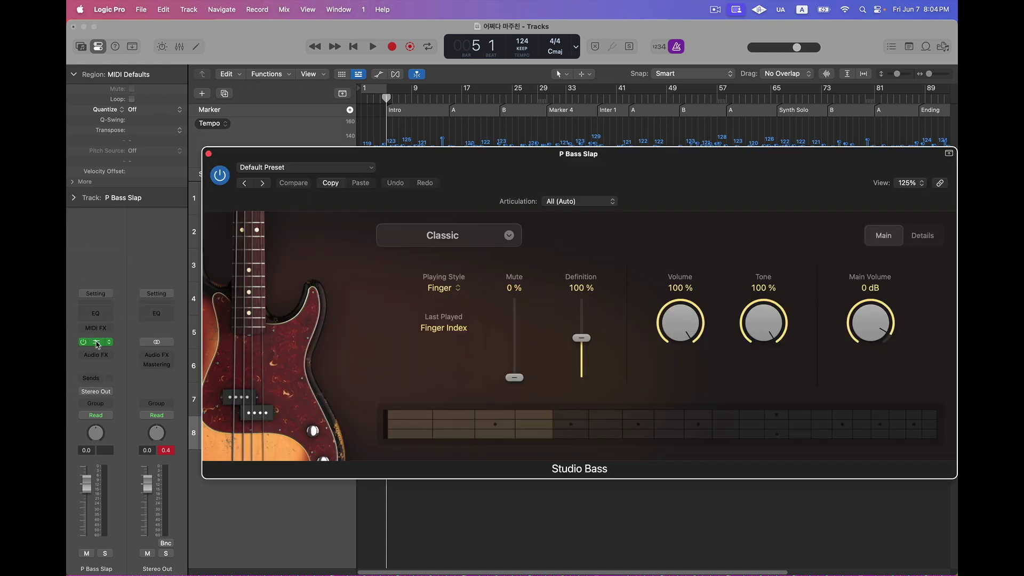
{"action": "left_click", "coordinate": [439, 287]}
{"action": "left_click", "coordinate": [446, 326]}
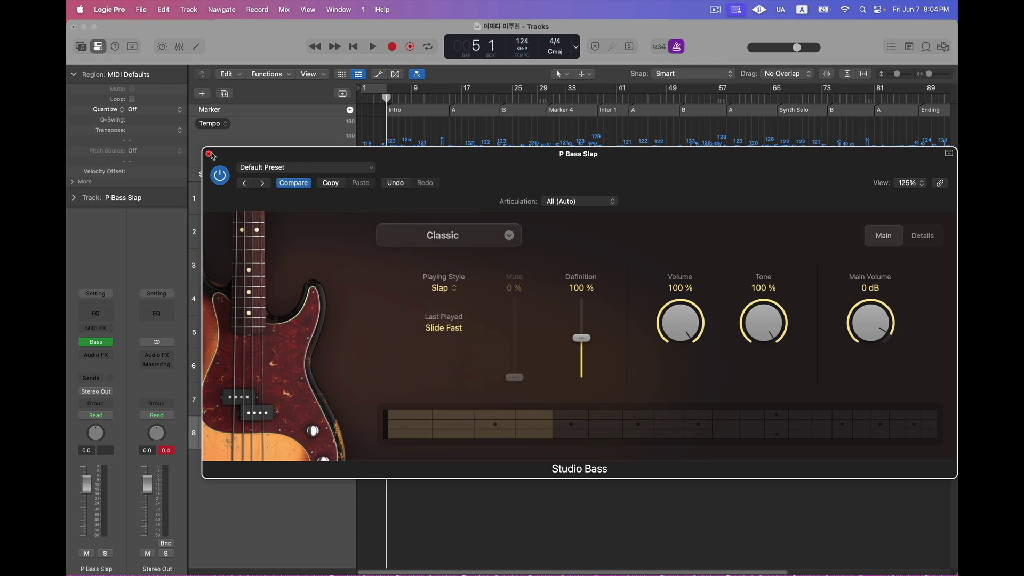
{"action": "left_click", "coordinate": [209, 154]}
- Create a MIDI region on the P Bass Finger track, extend it from bar 3 to about bar 8, and open it for note editing
{"action": "left_click", "coordinate": [276, 385]}
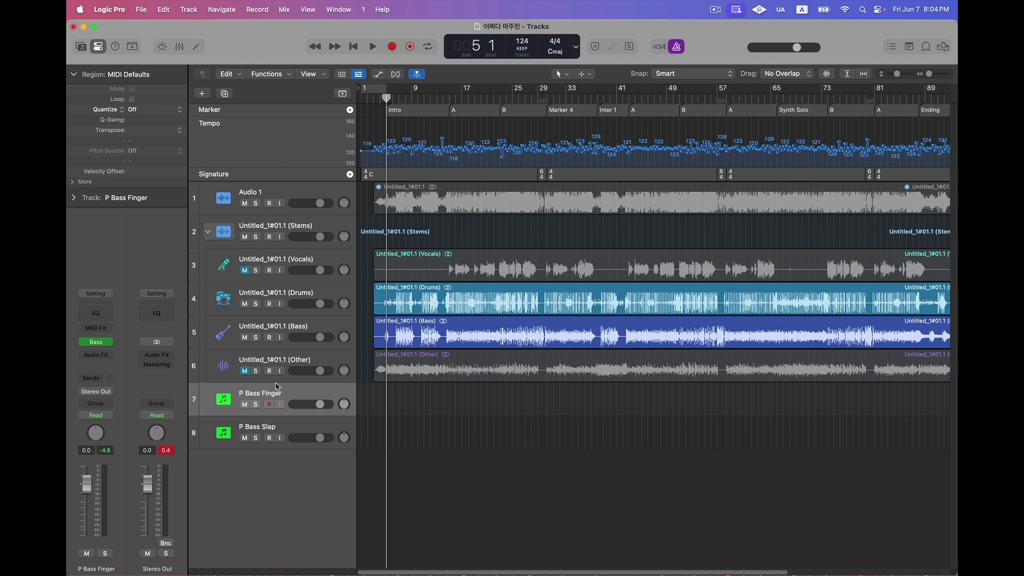
{"action": "left_click", "coordinate": [283, 430]}
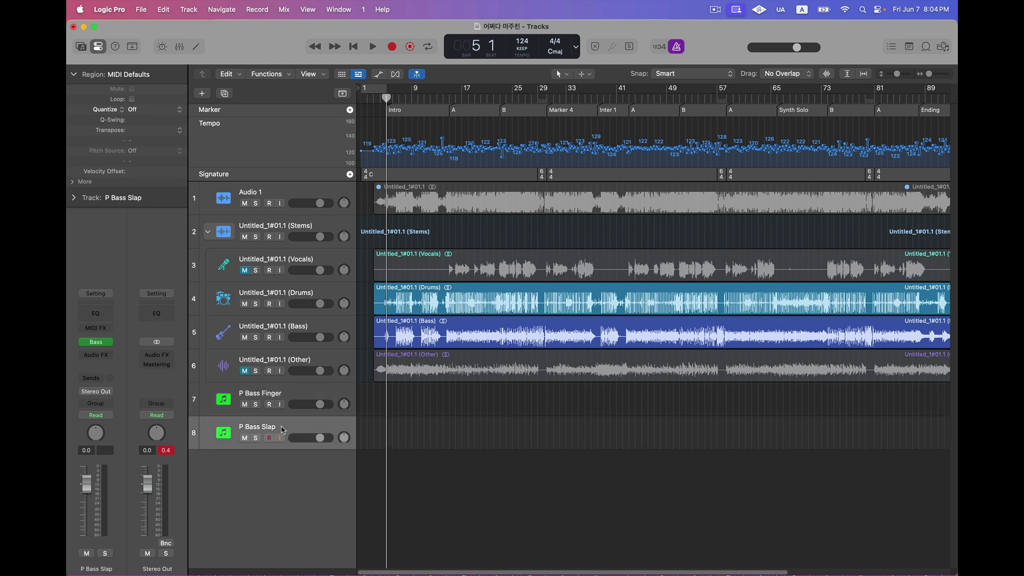
{"action": "right_click", "coordinate": [380, 402]}
{"action": "left_click", "coordinate": [395, 404]}
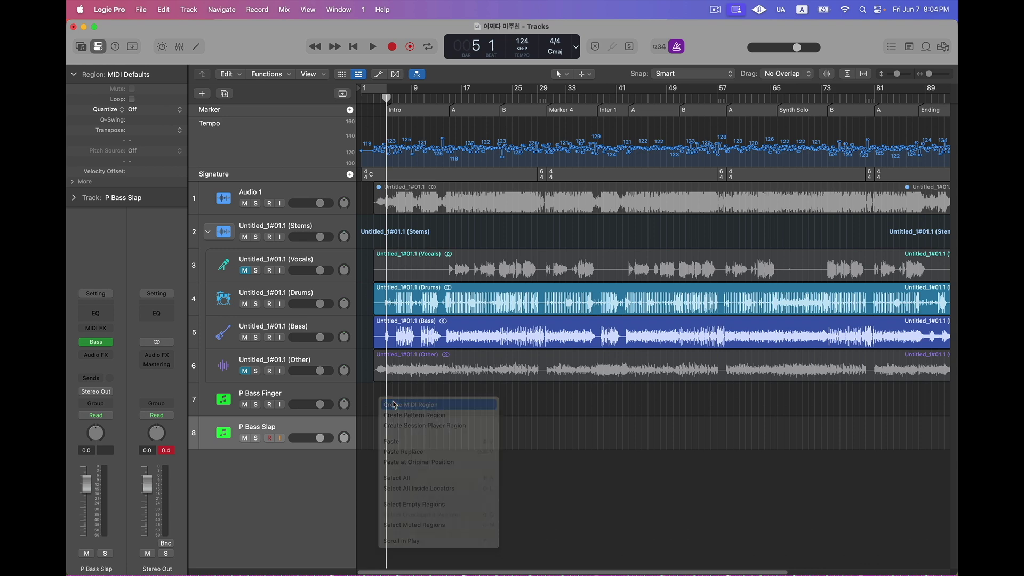
{"action": "left_click_drag", "start_coordinate": [379, 411], "coordinate": [405, 411]}
{"action": "double_click", "coordinate": [388, 403]}
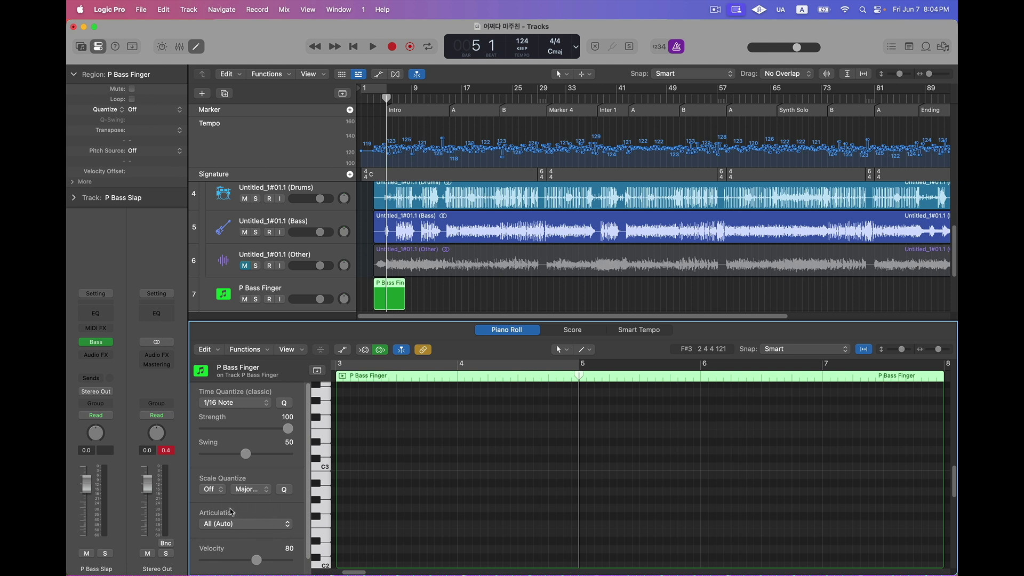
- Examine the articulations available for the P Bass Finger region, leave the choice unchanged, and close the Piano Roll
{"action": "left_click", "coordinate": [260, 528]}
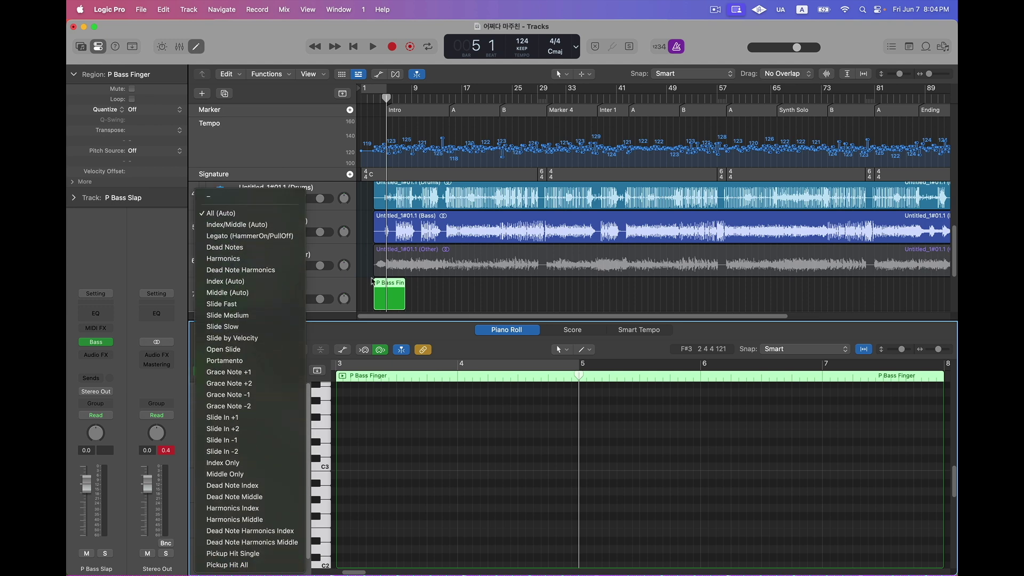
{"action": "left_click", "coordinate": [366, 328]}
{"action": "left_click_drag", "start_coordinate": [368, 319], "coordinate": [363, 388]}
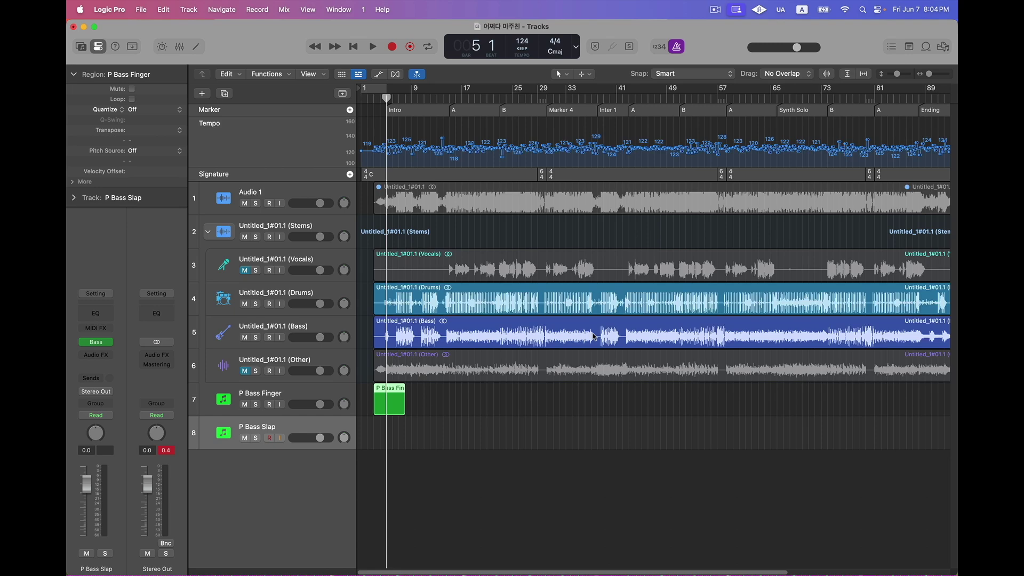
- Group the P Bass Finger and P Bass Slap tracks into a summing stack
{"action": "left_click", "coordinate": [385, 476]}
{"action": "left_click", "coordinate": [280, 392], "text": "shift"}
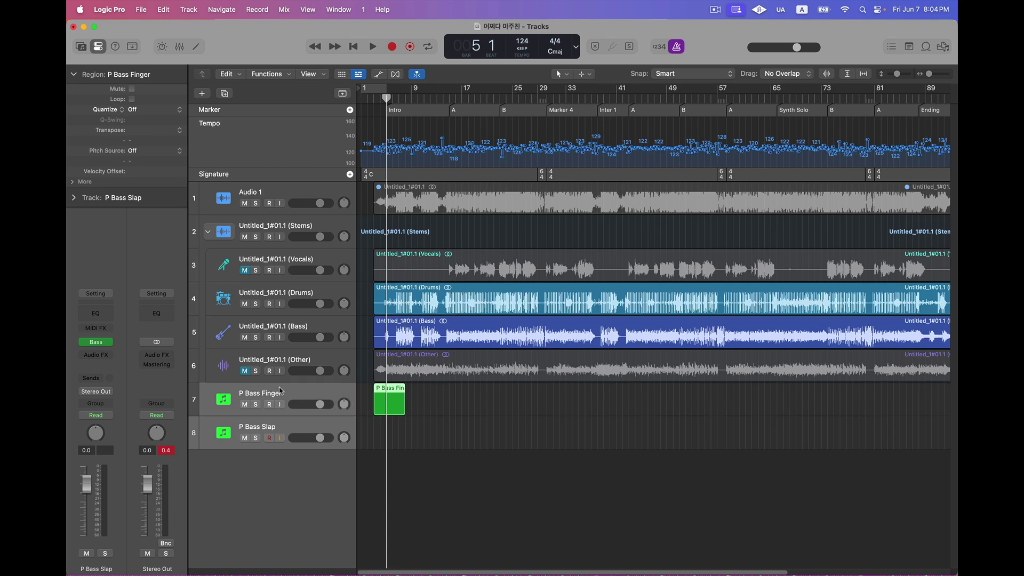
{"action": "key", "text": "super+shift+d"}
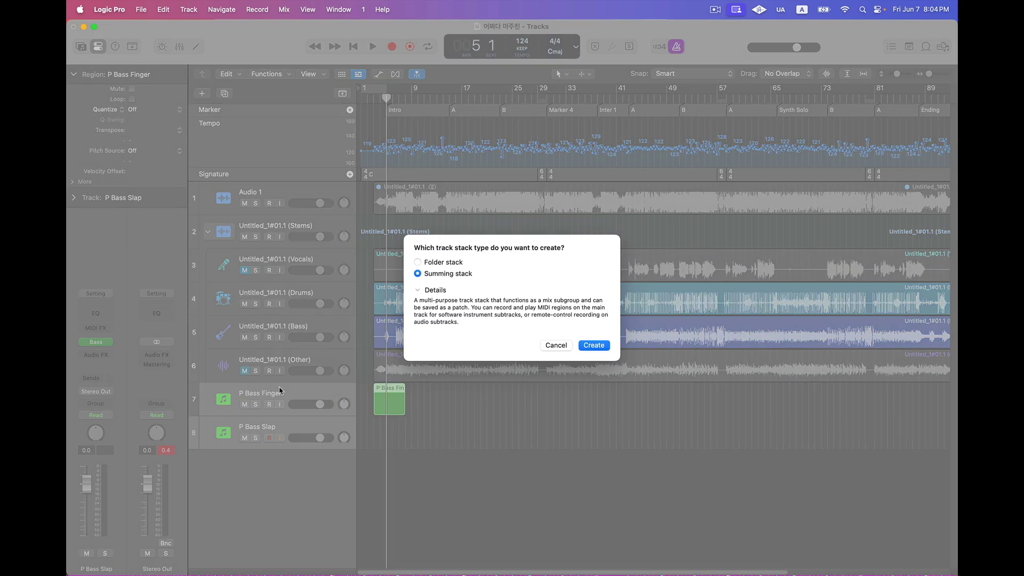
{"action": "key", "text": "Return"}
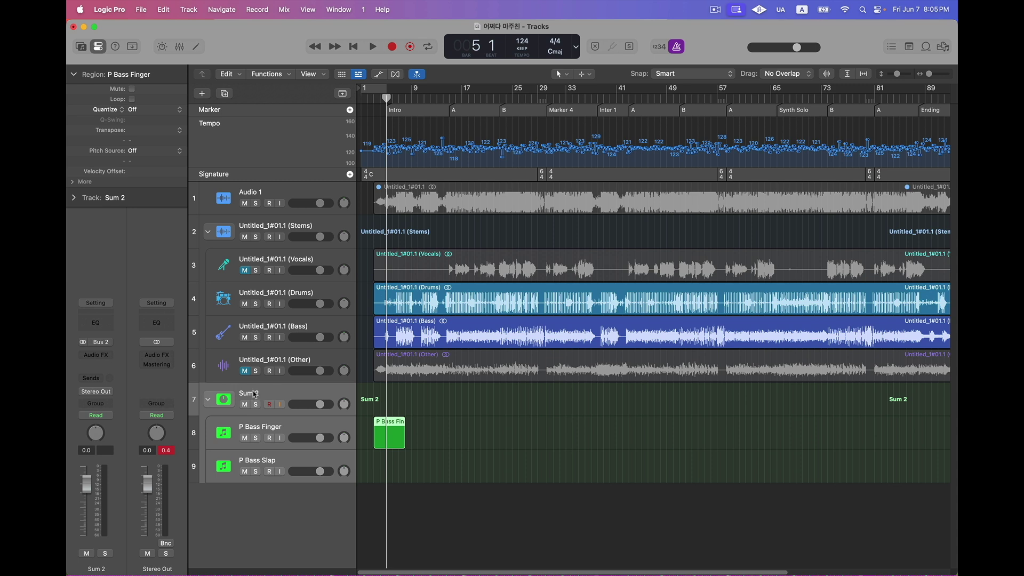
- Rename the new summing stack as Bass
{"action": "double_click", "coordinate": [254, 394]}
{"action": "type", "text": "Bass"}
{"action": "key", "text": "Return"}
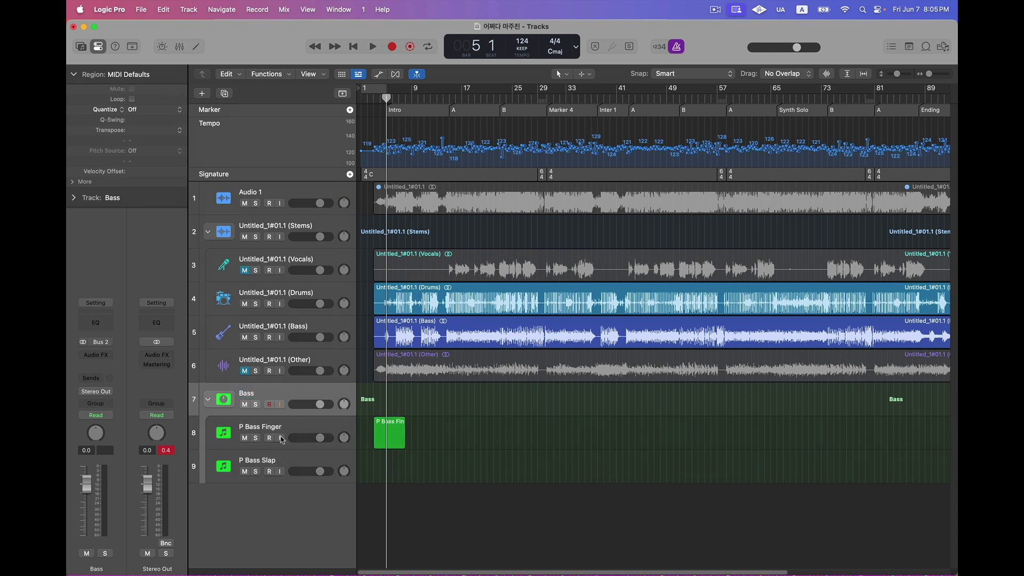
- Insert the Bass Amp Designer effect on the Bass stack and select the P Bass Slap track
{"action": "left_click", "coordinate": [269, 403]}
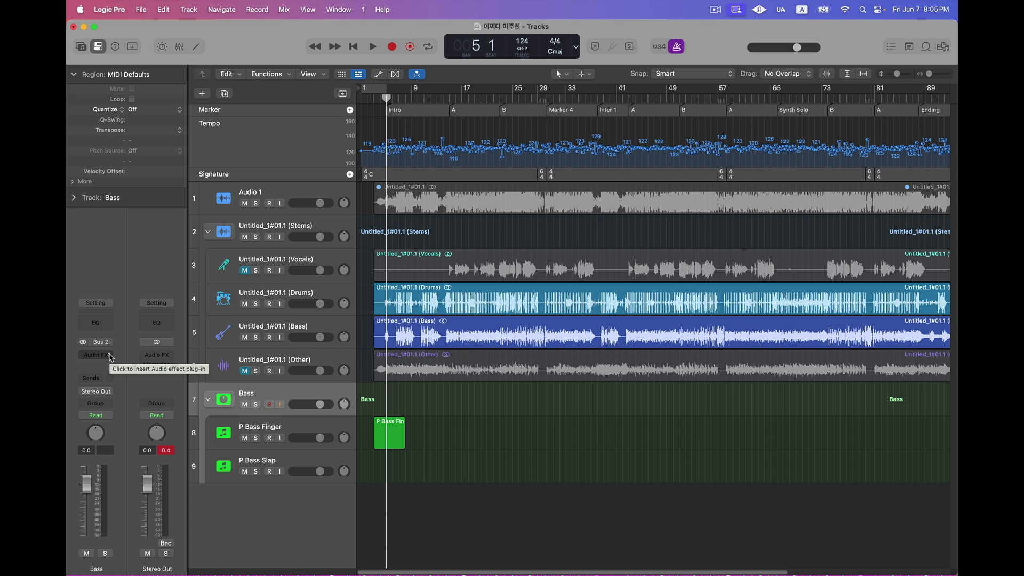
{"action": "left_click", "coordinate": [109, 355]}
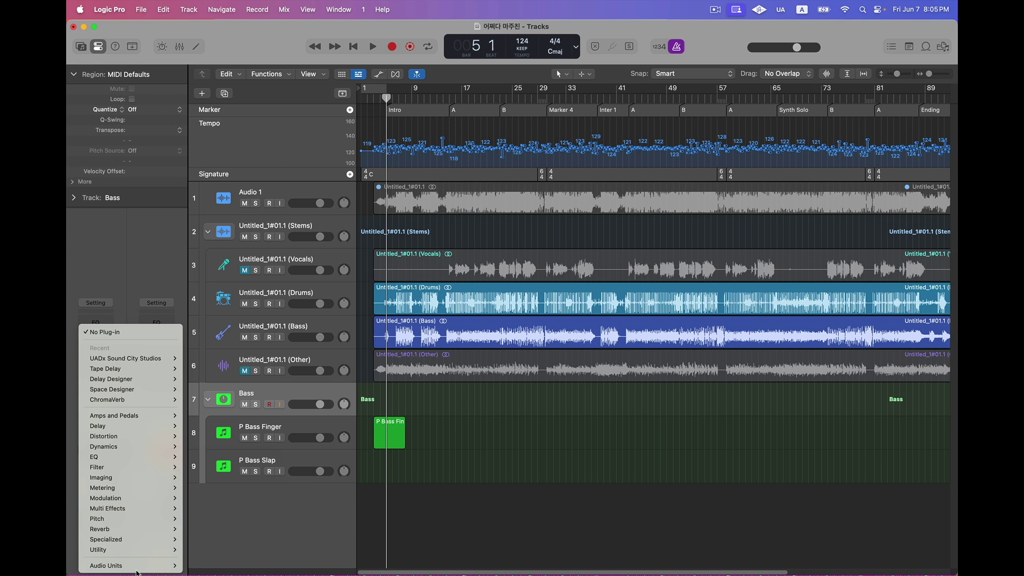
{"action": "mouse_move", "coordinate": [162, 569]}
{"action": "mouse_move", "coordinate": [232, 558]}
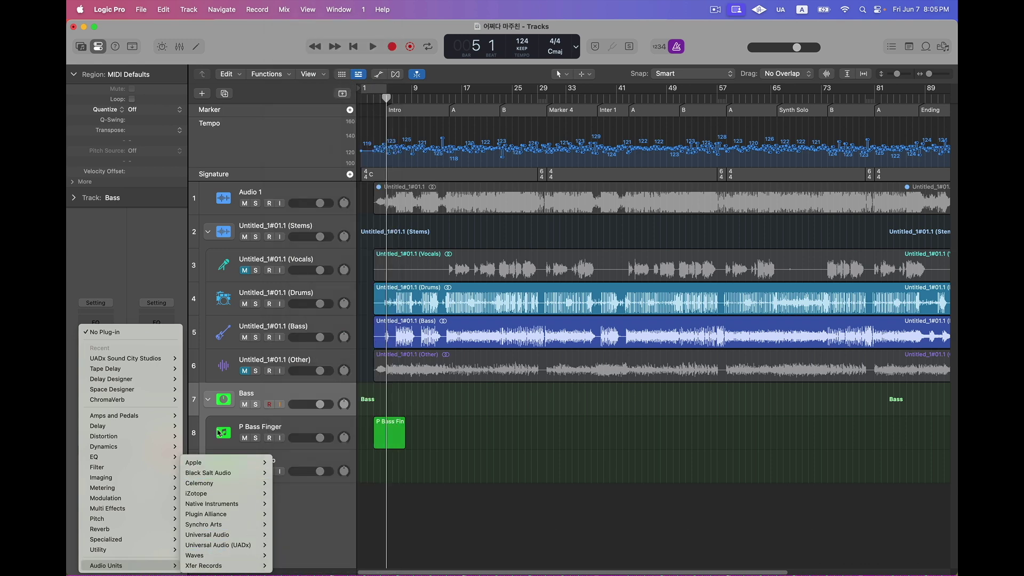
{"action": "mouse_move", "coordinate": [144, 416]}
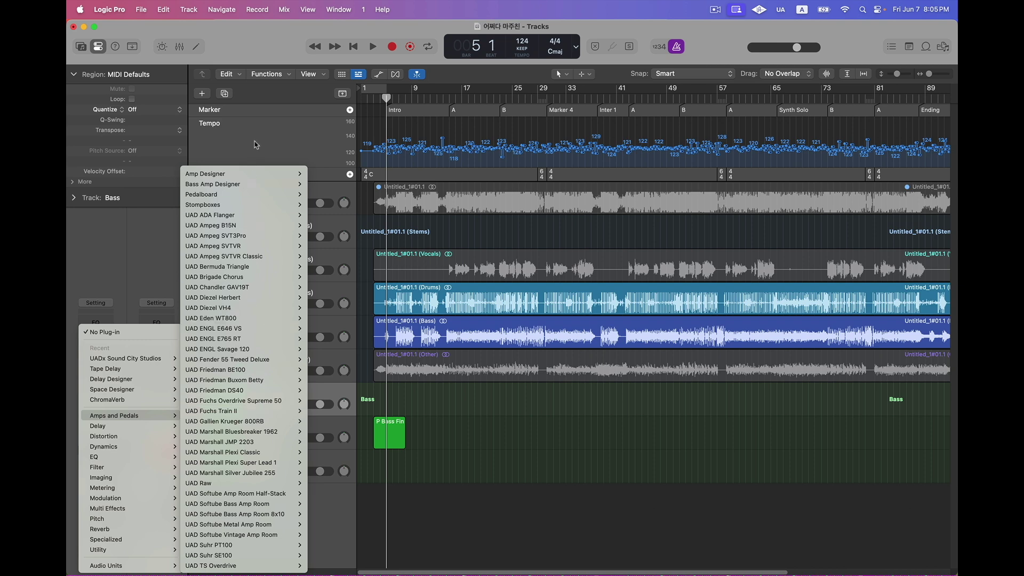
{"action": "key", "text": "Escape"}
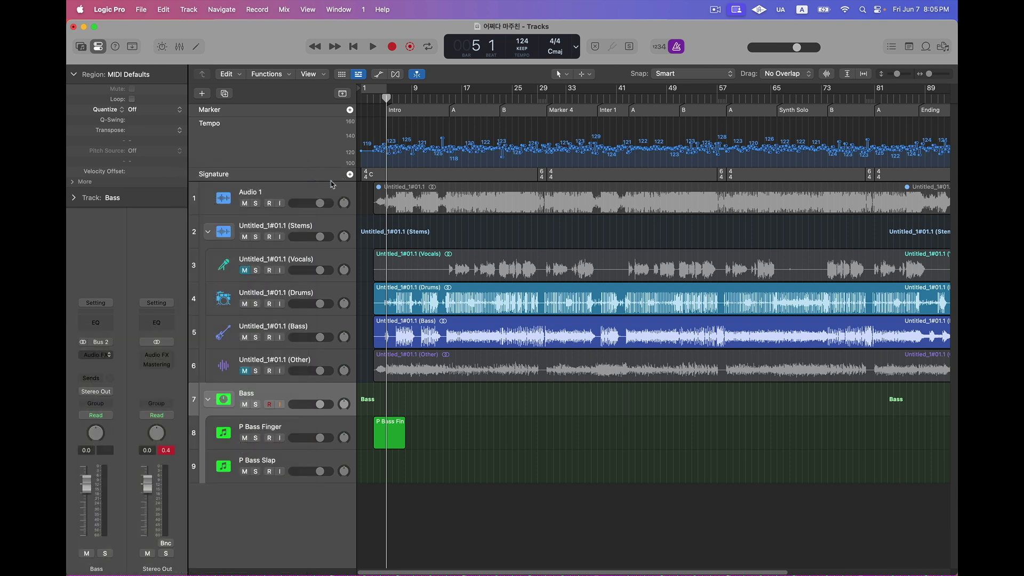
{"action": "left_click_drag", "start_coordinate": [536, 163], "coordinate": [463, 80]}
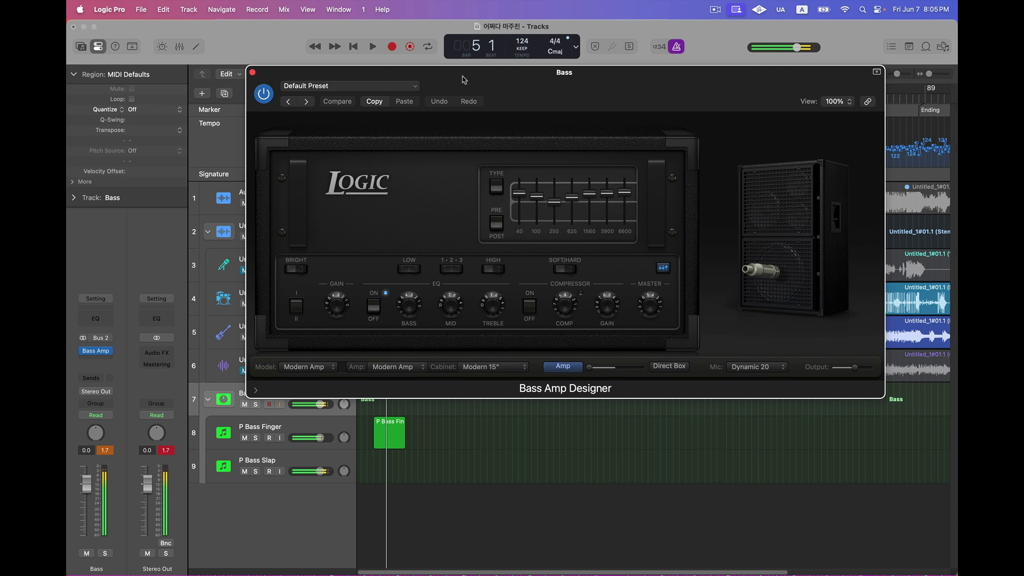
{"action": "key", "text": "Down"}
{"action": "key", "text": "Down"}
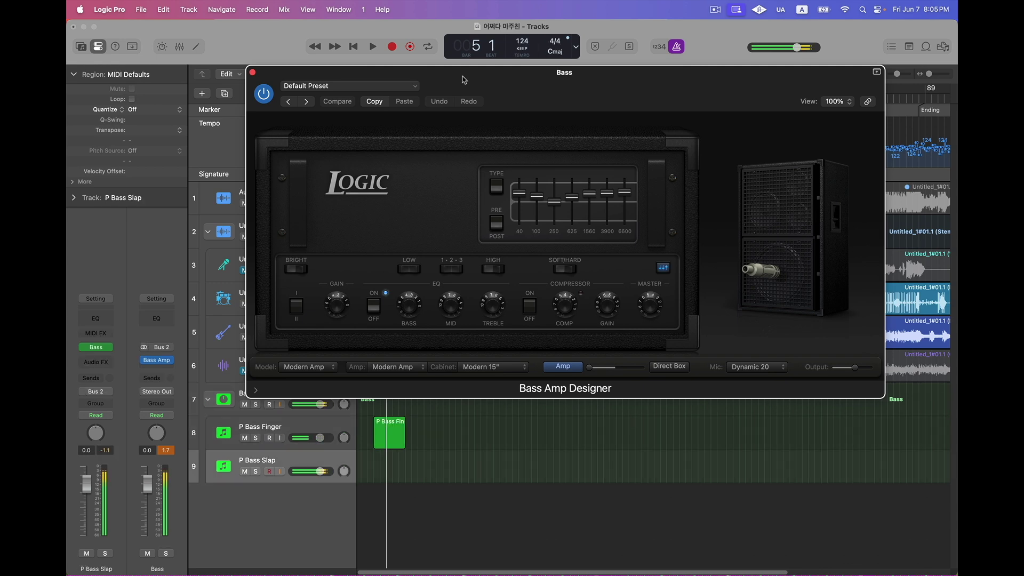
- Load the 60's Combo preset in the Bass stack's amp effect and select the P Bass Finger track
{"action": "left_click", "coordinate": [410, 87]}
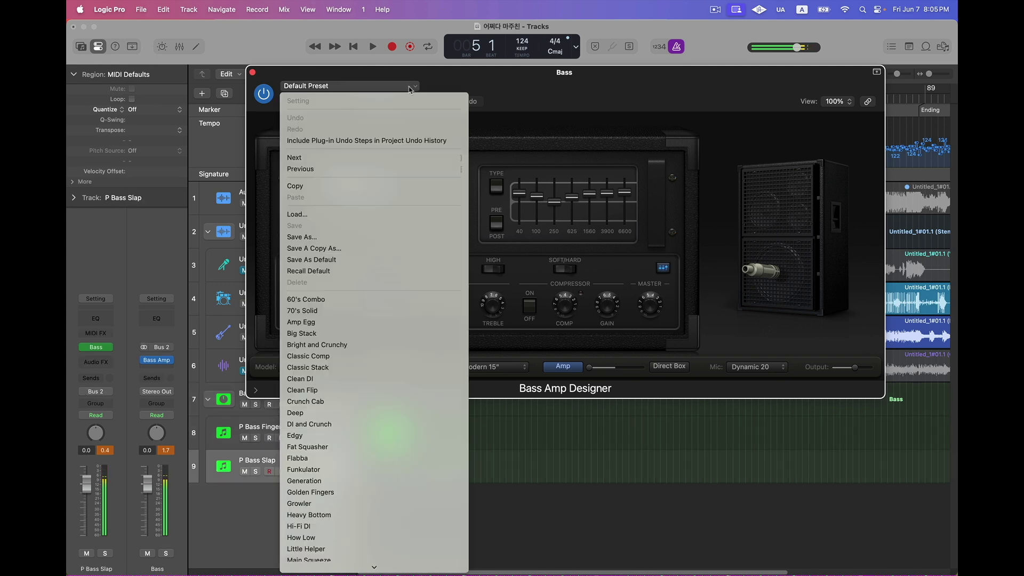
{"action": "left_click", "coordinate": [332, 303]}
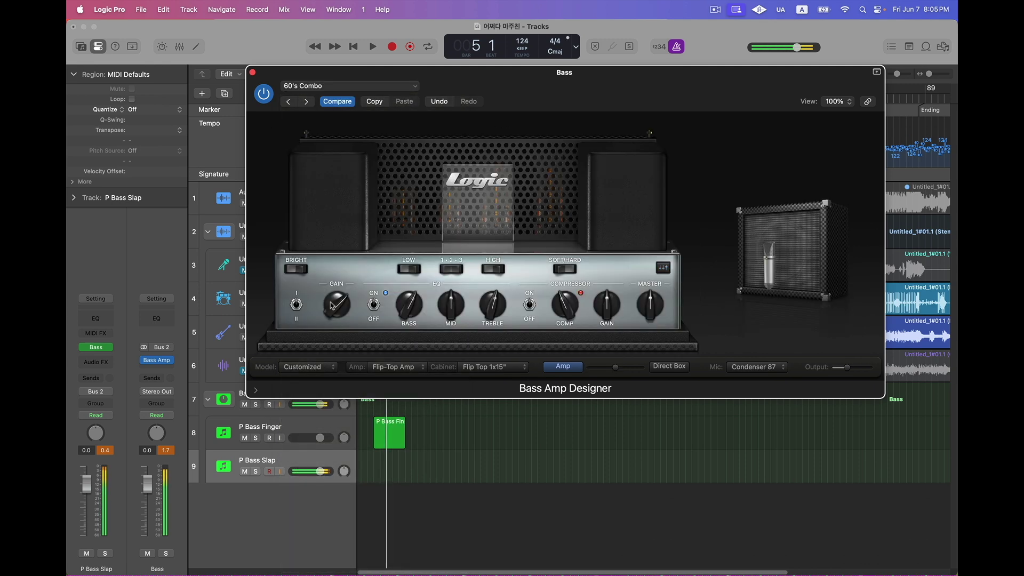
{"action": "key", "text": "Up"}
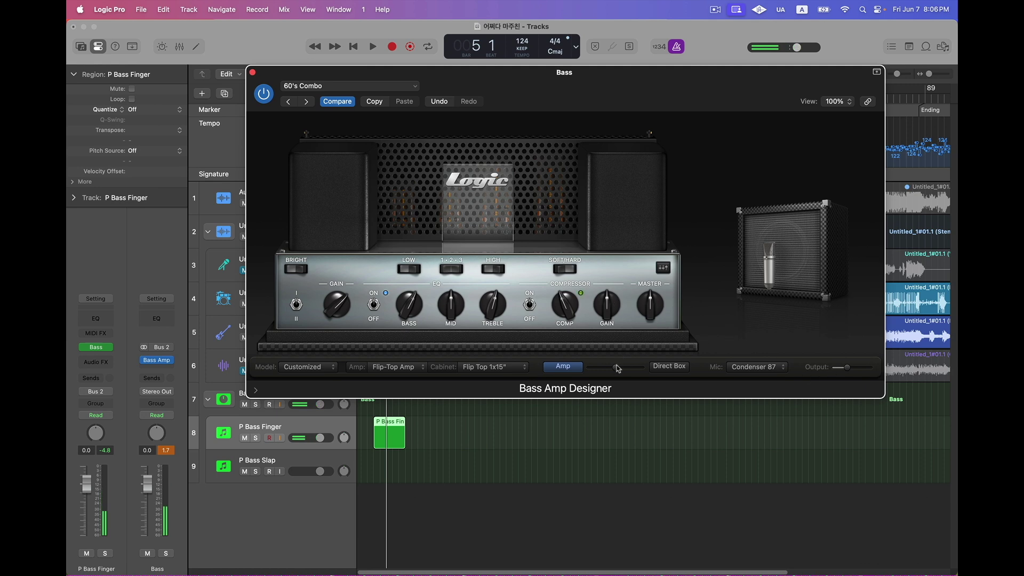
- Shift the amp blend slightly toward the Direct Box, return to the Amp view and adjust its Bass EQ knob
{"action": "mouse_move", "coordinate": [629, 369]}
{"action": "left_mouse_down"}
{"action": "mouse_move", "coordinate": [646, 370]}
{"action": "mouse_move", "coordinate": [631, 372]}
{"action": "left_mouse_up"}
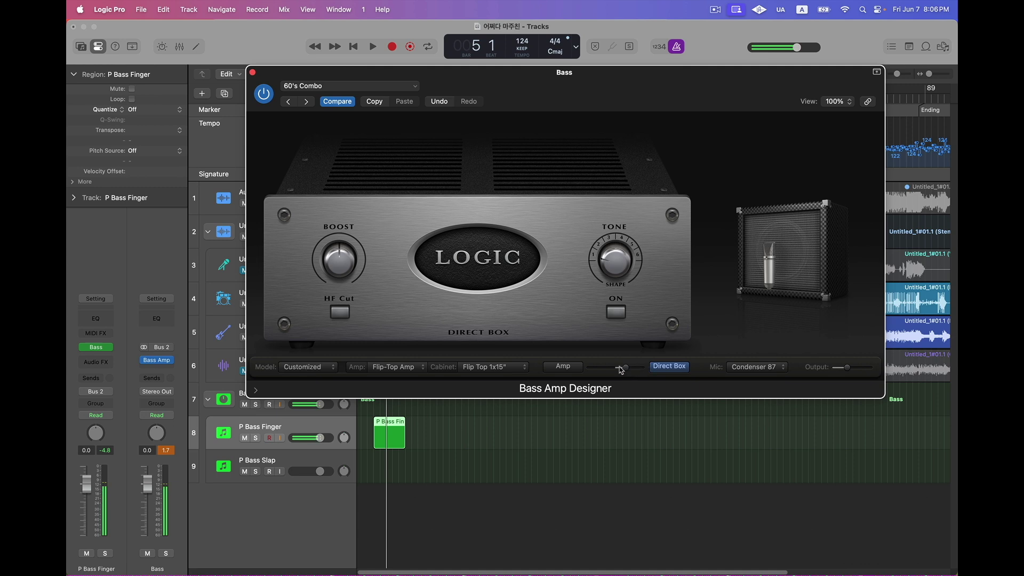
{"action": "left_click", "coordinate": [564, 369]}
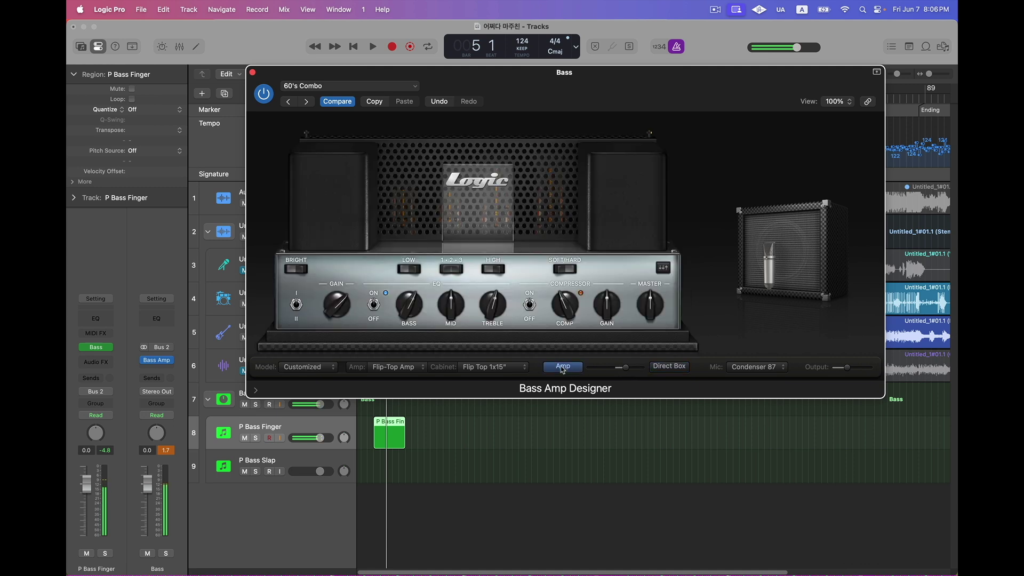
{"action": "left_click_drag", "start_coordinate": [410, 304], "coordinate": [412, 317]}
- Switch the cabinet microphone to Dynamic 20 and reposition it slightly off-center in front of the speaker
{"action": "mouse_move", "coordinate": [768, 254]}
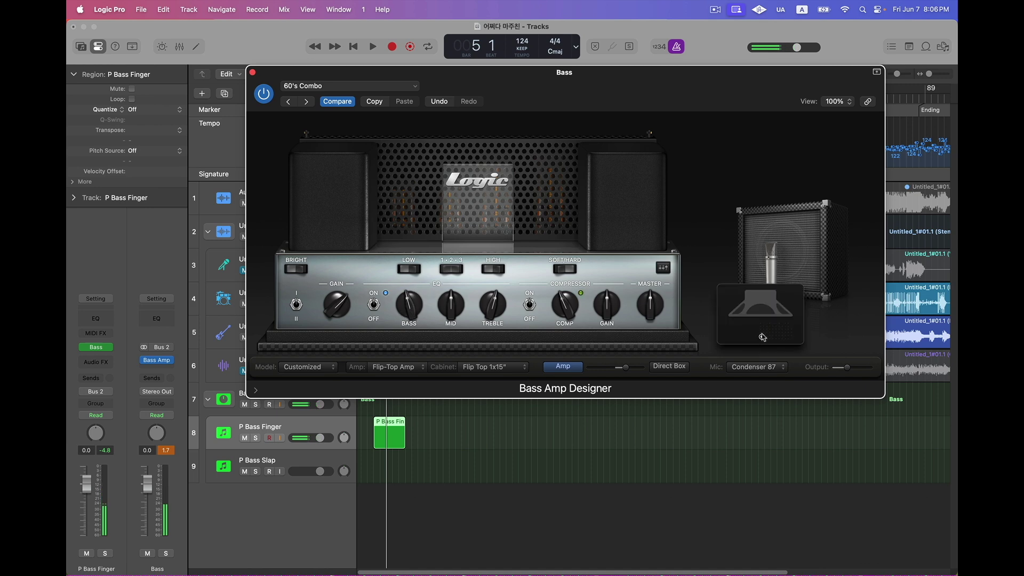
{"action": "left_click", "coordinate": [756, 366]}
{"action": "left_click", "coordinate": [784, 379]}
{"action": "mouse_move", "coordinate": [776, 323]}
{"action": "left_click_drag", "start_coordinate": [766, 336], "coordinate": [773, 330]}
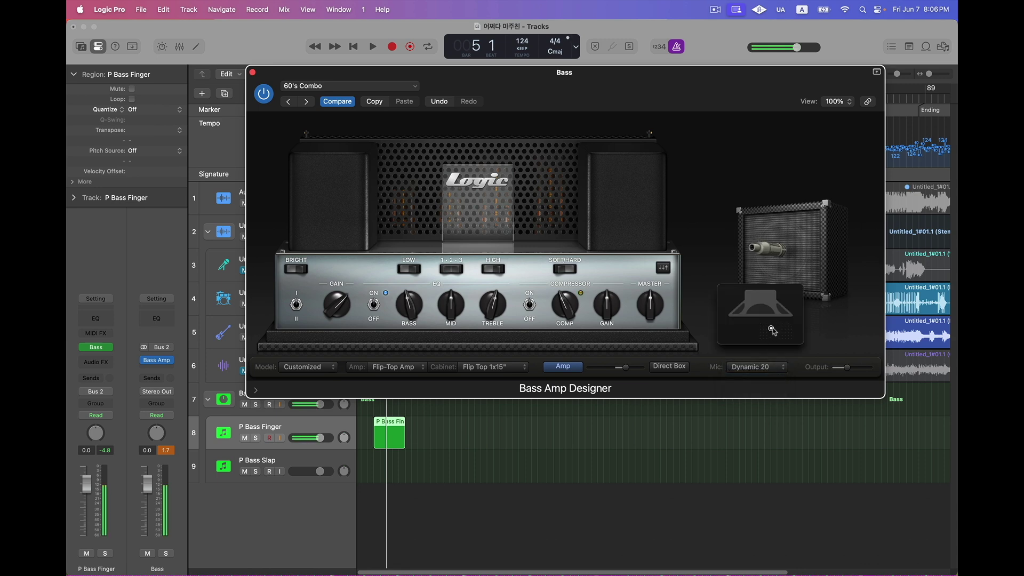
- Clear the Bass channel's peak level reading and check the amp effect's output level
{"action": "left_click", "coordinate": [166, 453]}
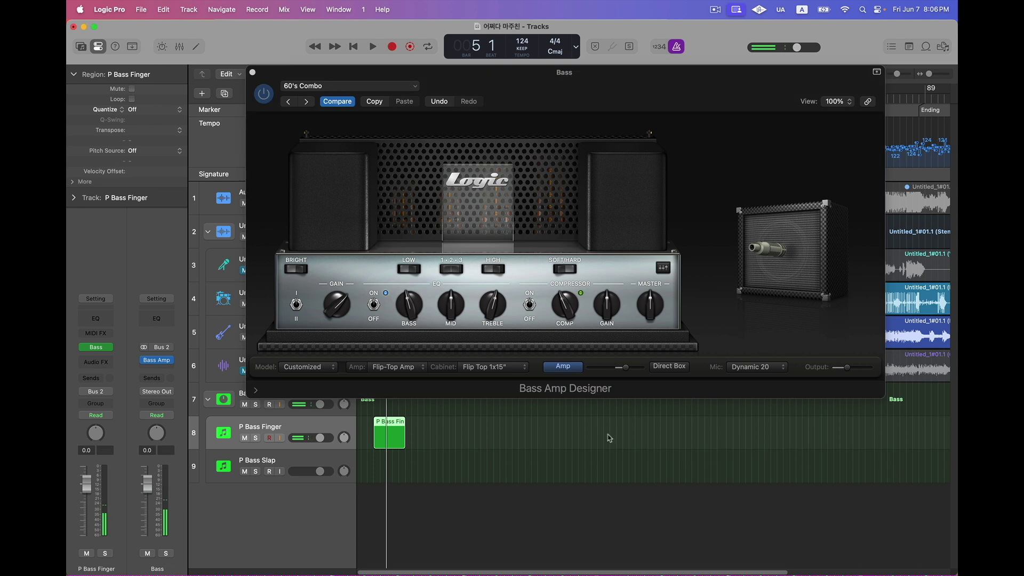
{"action": "left_click", "coordinate": [849, 370]}
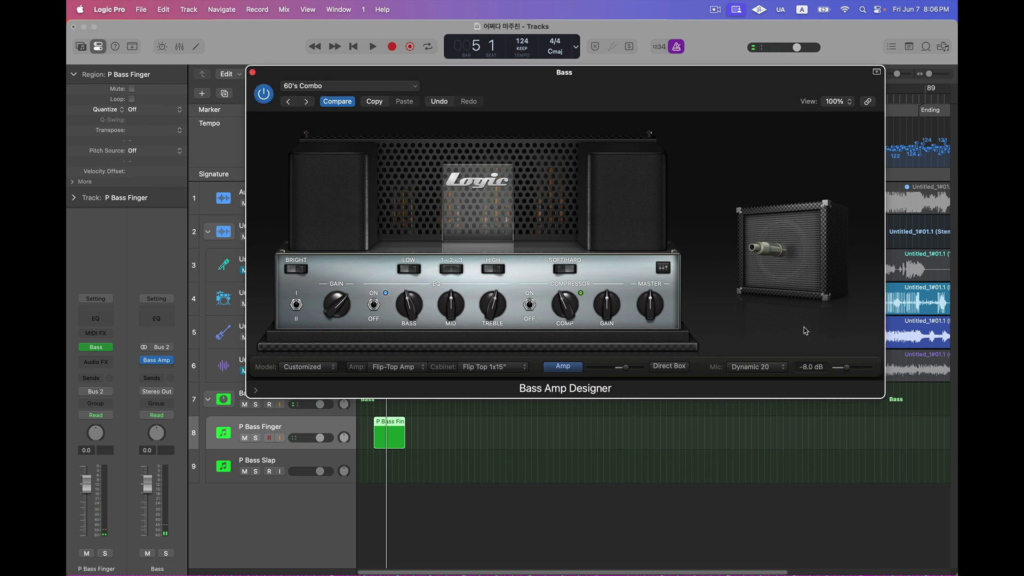